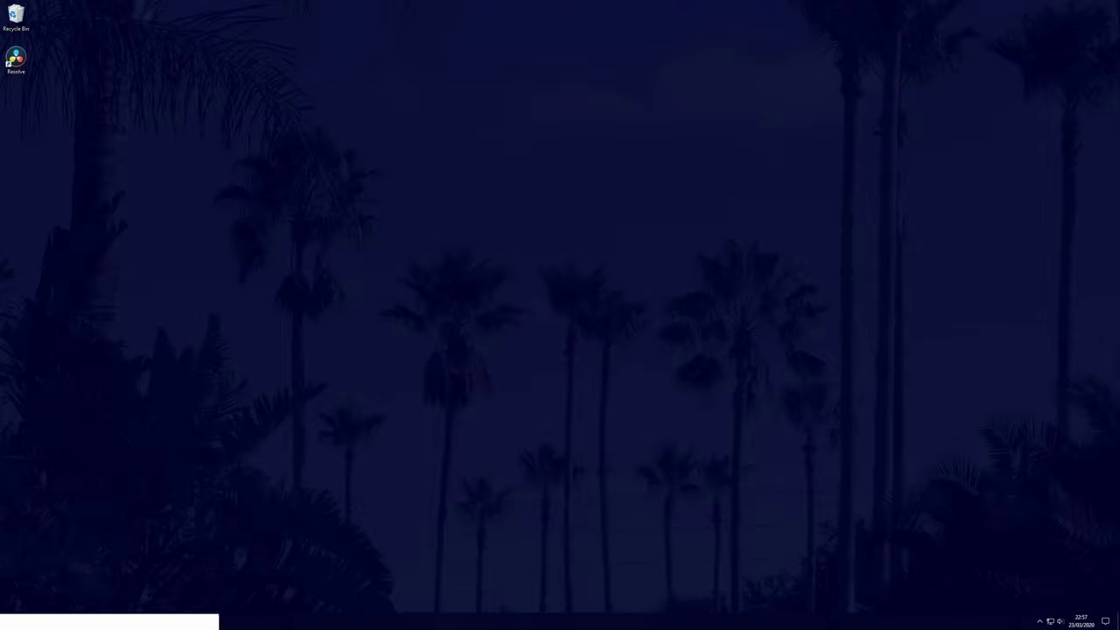
# Show the uninstall option for Adobe After Effects 2020 in the installed apps settings
pyautogui.press('super')
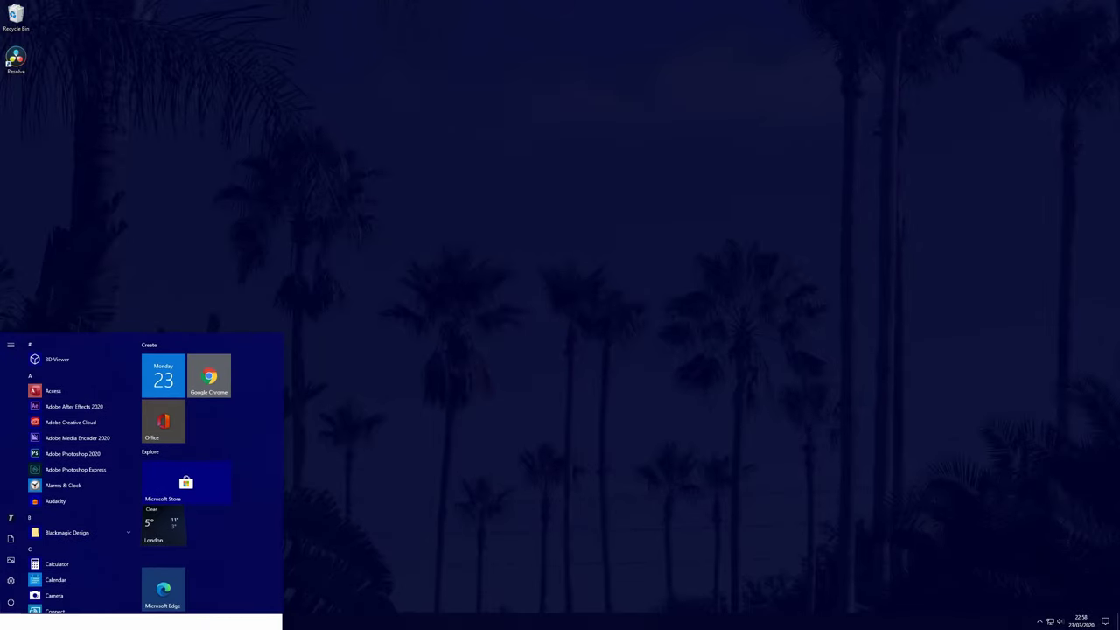
pyautogui.click(11, 581)
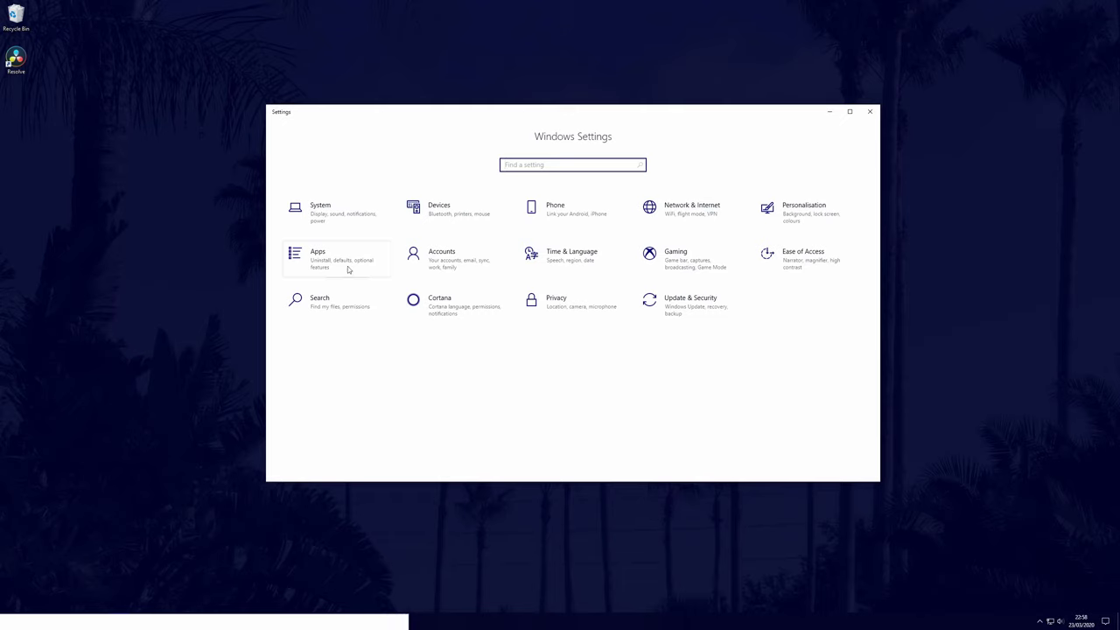
pyautogui.click(346, 264)
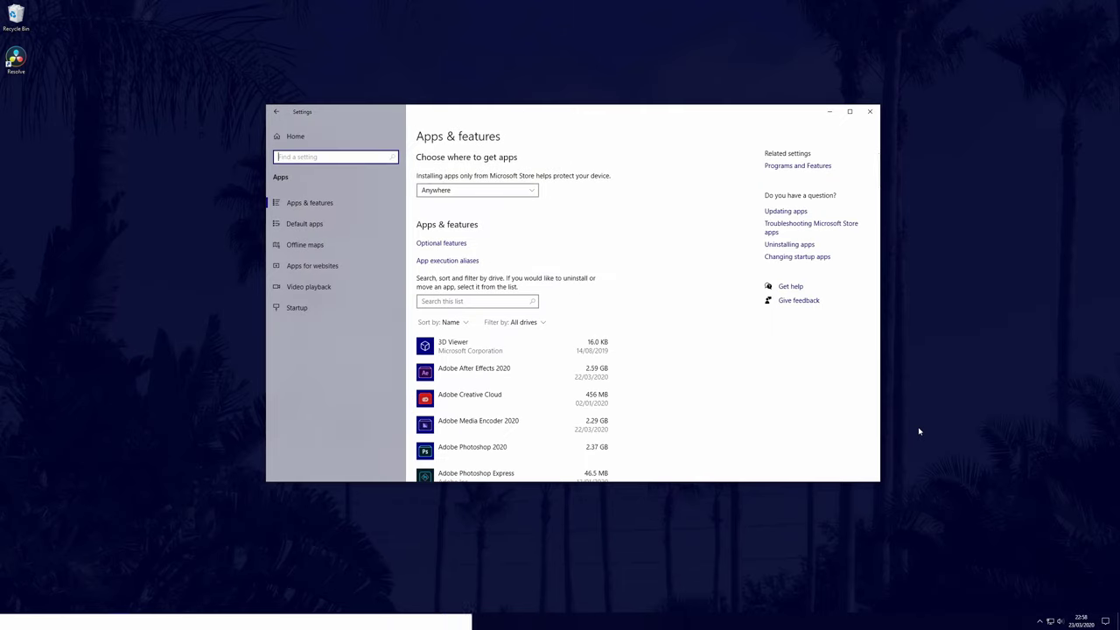
pyautogui.click(490, 371)
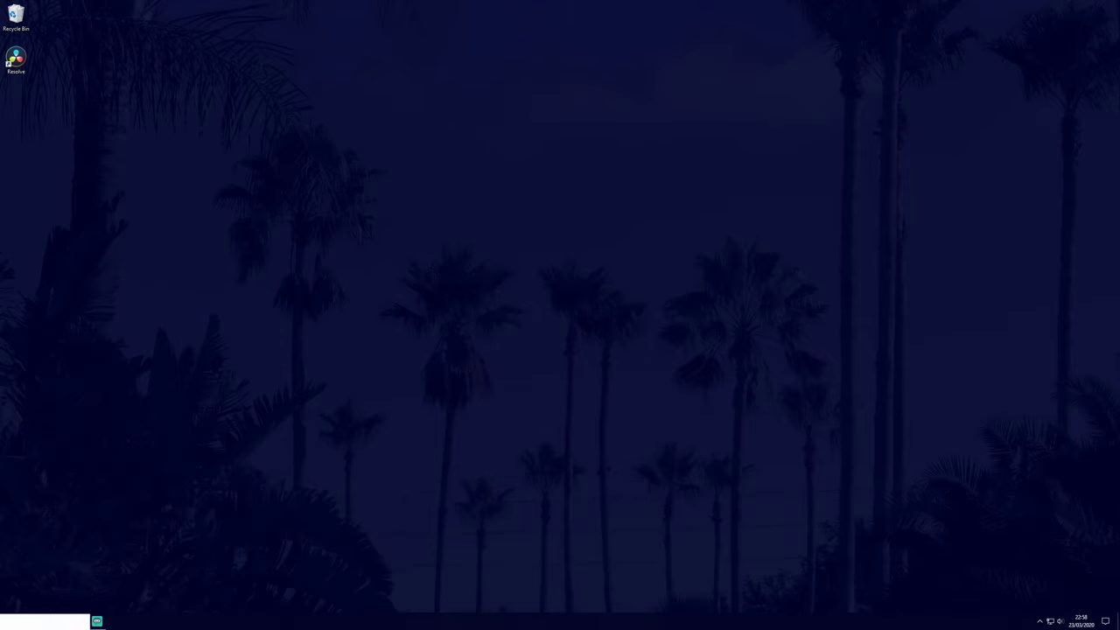
# Open Device Manager and view the NVIDIA GeForce RTX 2060 driver details
pyautogui.press('super')
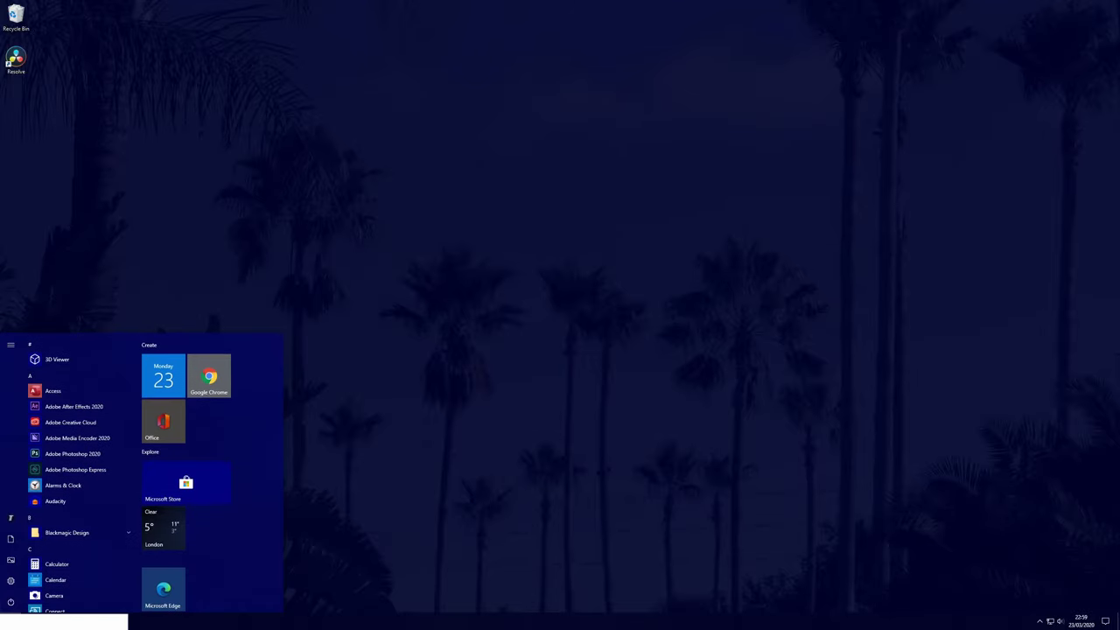
pyautogui.write('dev')
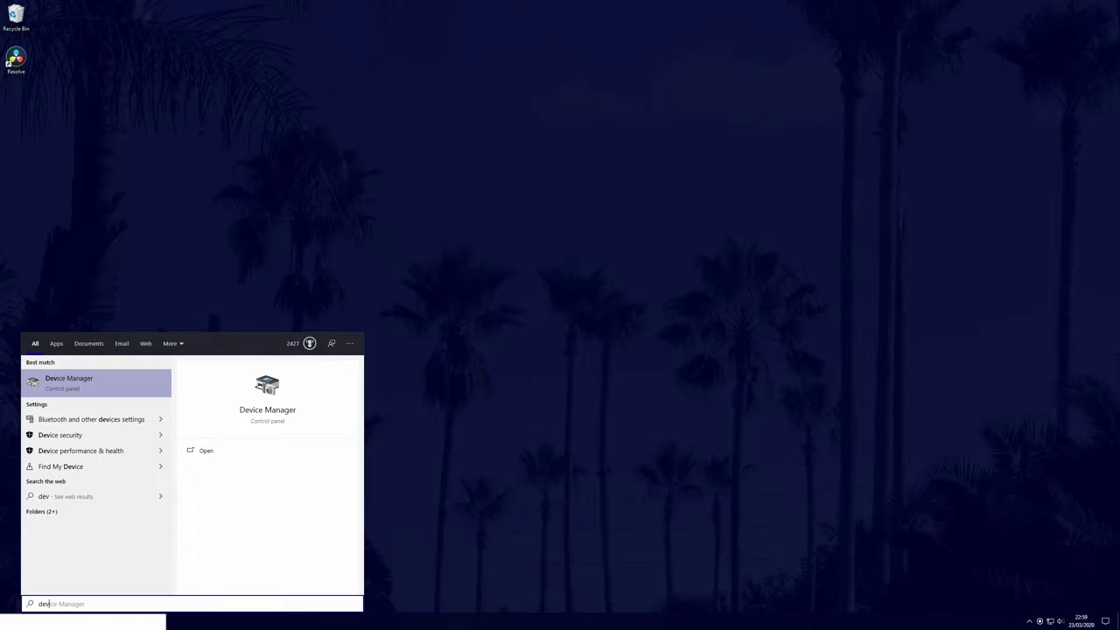
pyautogui.click(90, 379)
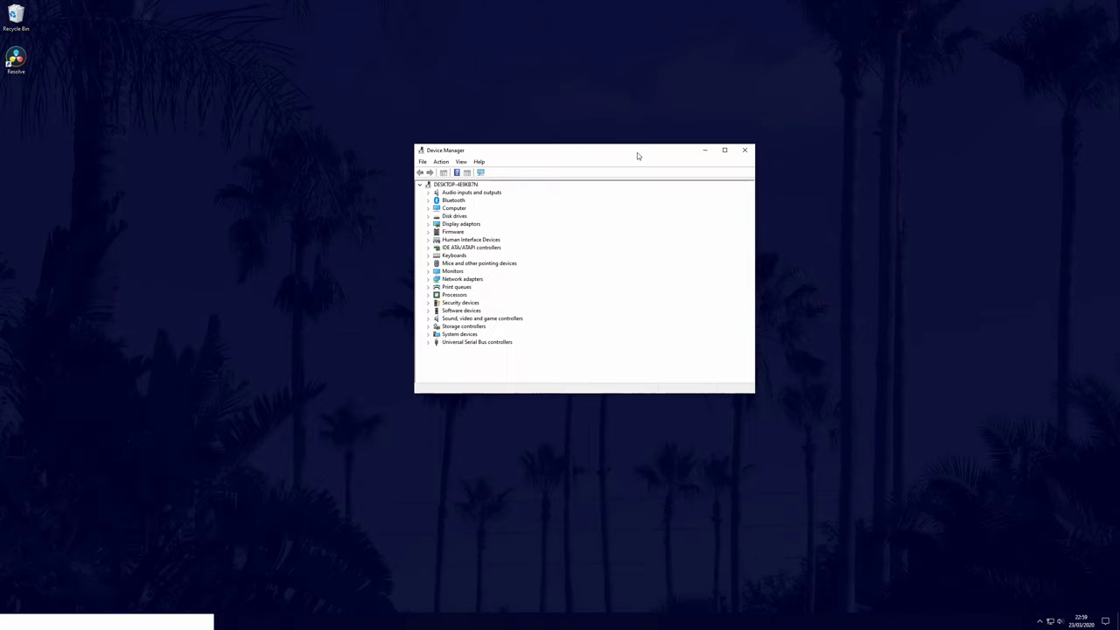
pyautogui.click(428, 225)
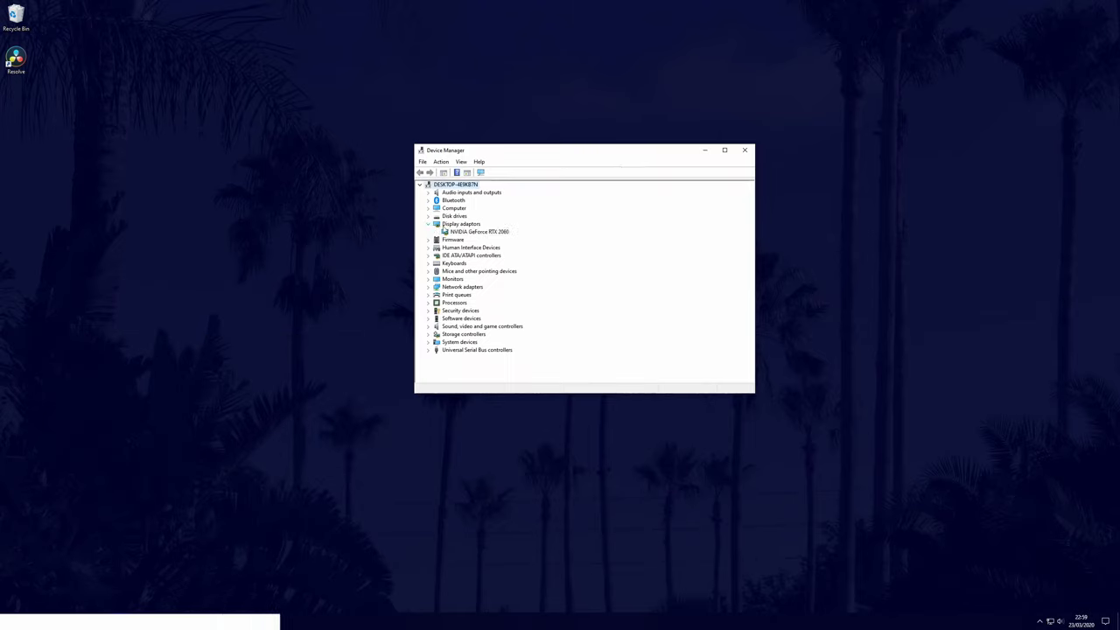
pyautogui.click(506, 232)
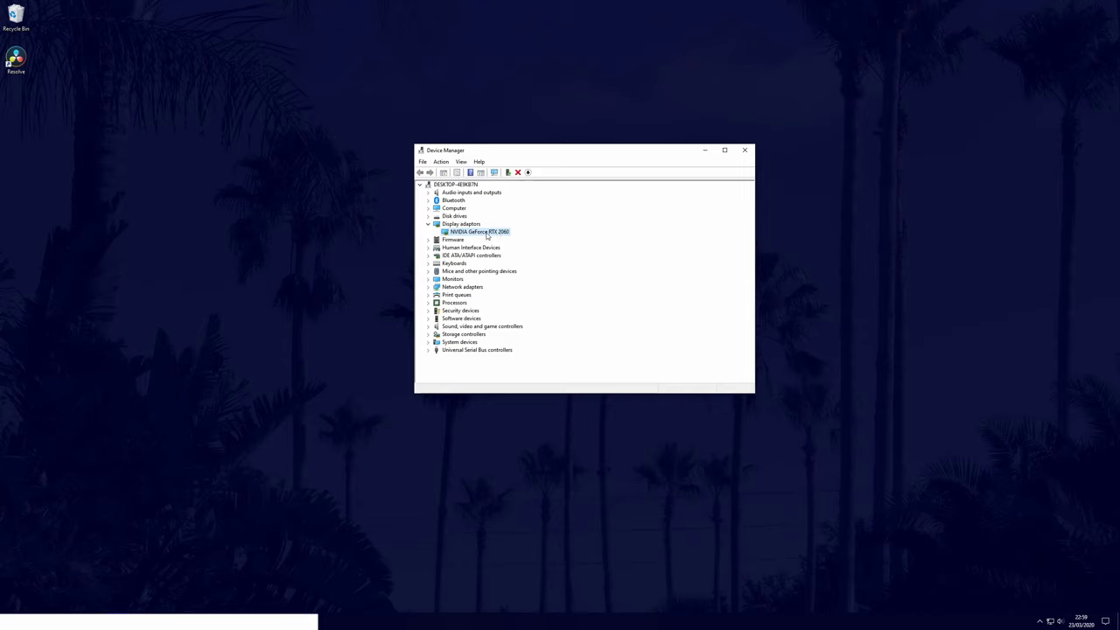
pyautogui.rightClick(486, 234)
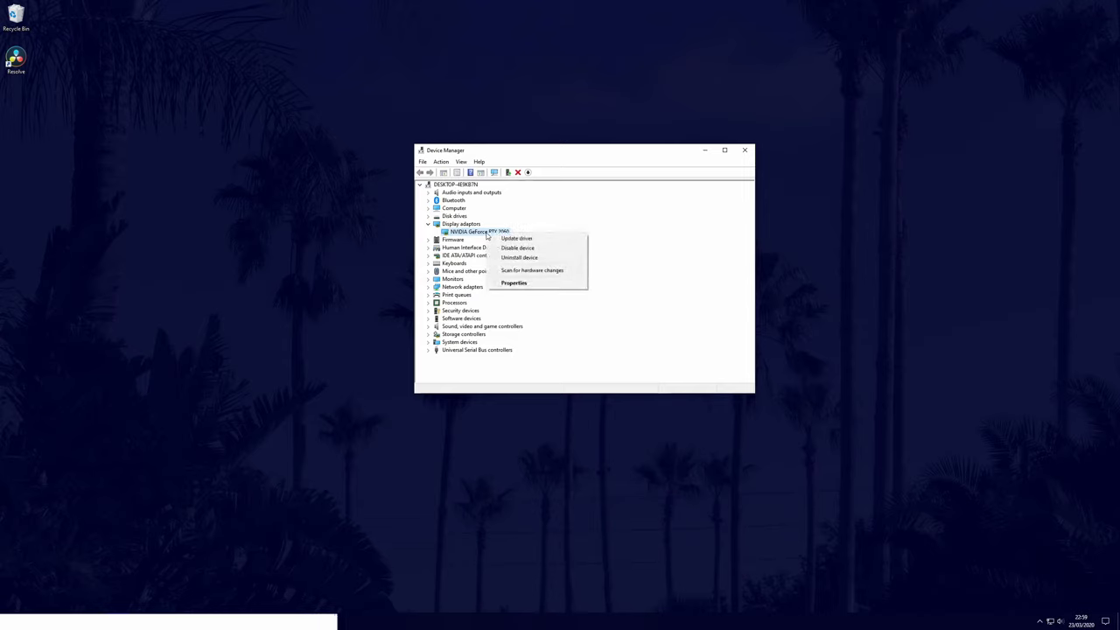
pyautogui.click(518, 284)
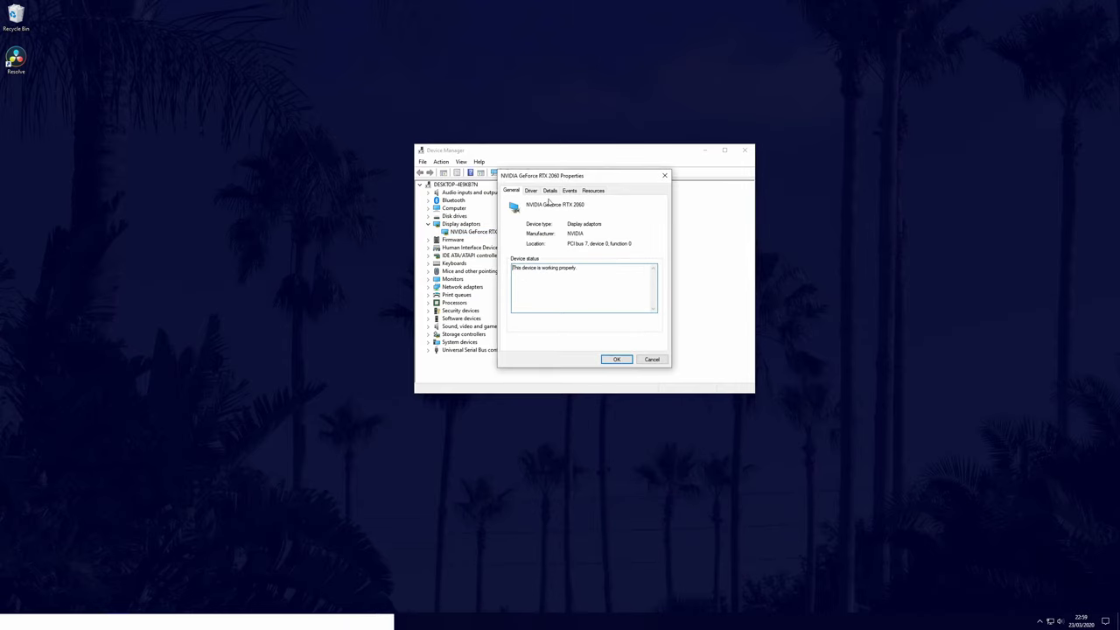
pyautogui.click(531, 191)
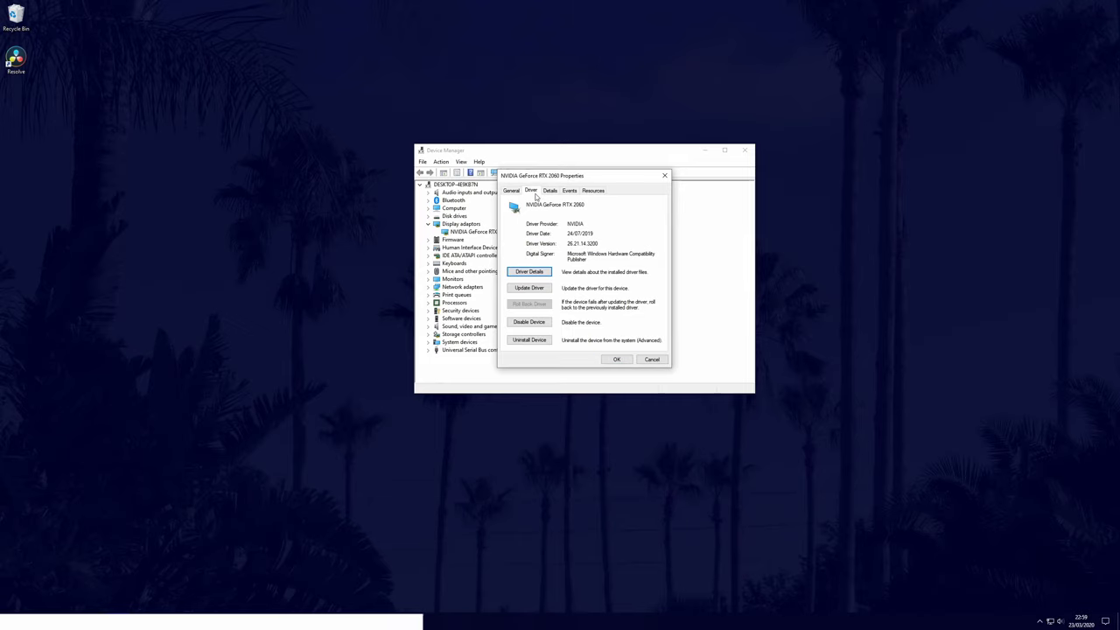
# Update the GeForce RTX 2060 driver by searching automatically for updated driver software
pyautogui.click(531, 292)
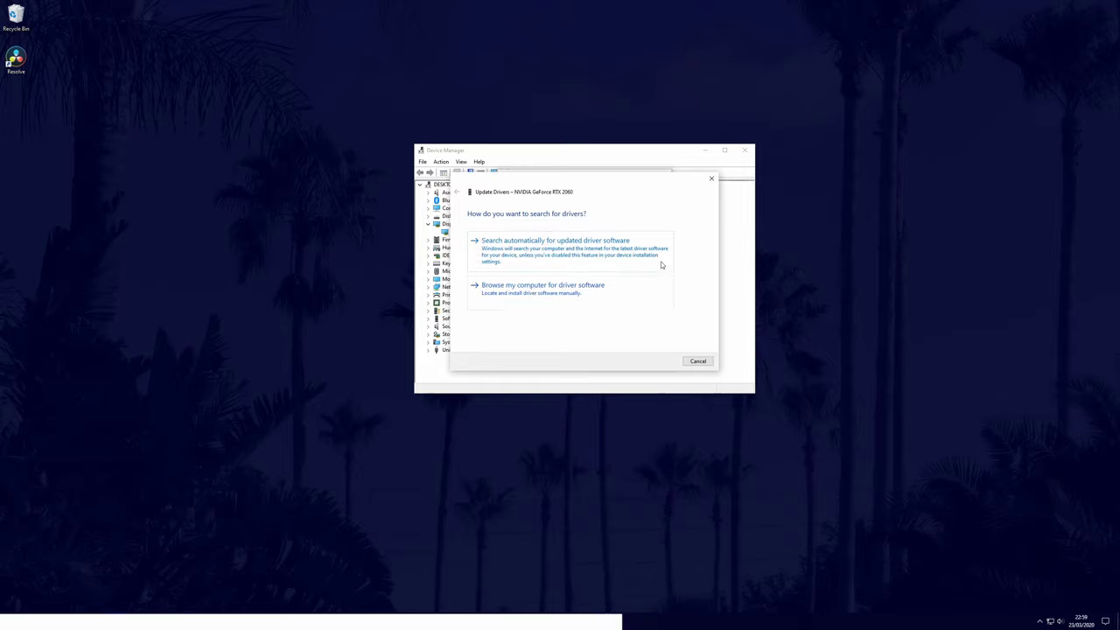
pyautogui.click(656, 265)
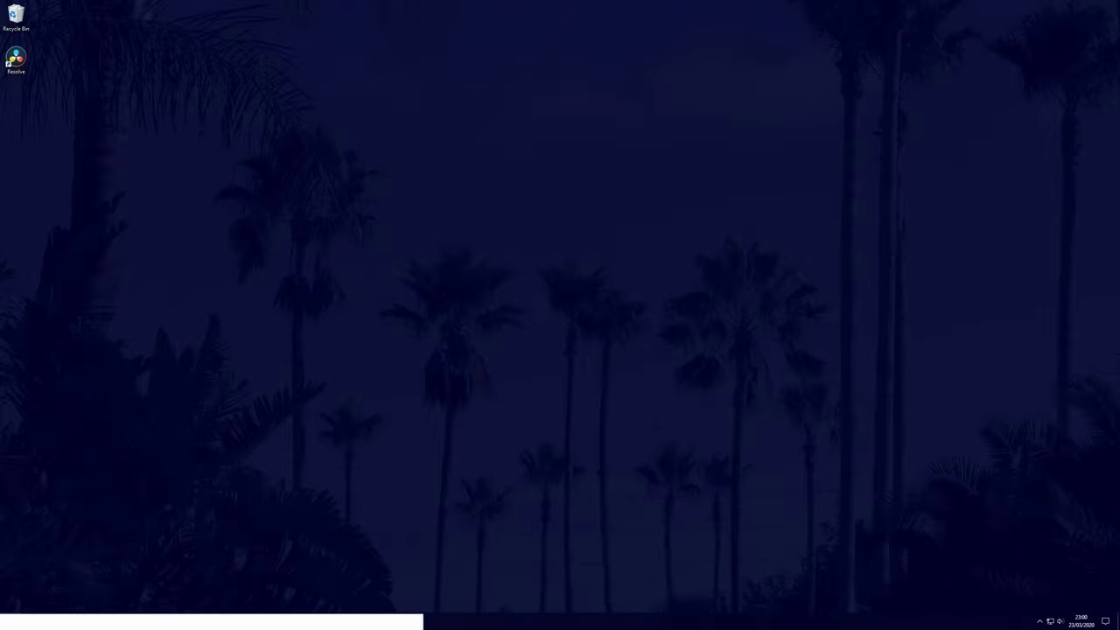
pyautogui.click(16, 621)
pyautogui.click(16, 621)
pyautogui.press('super')
pyautogui.write('con')
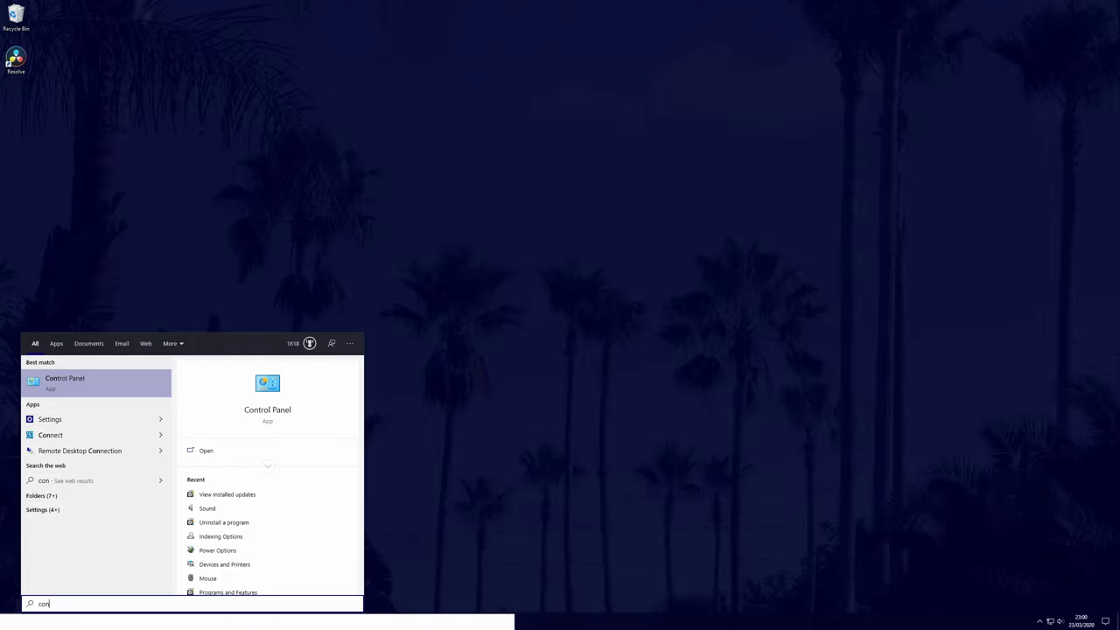
pyautogui.press('Return')
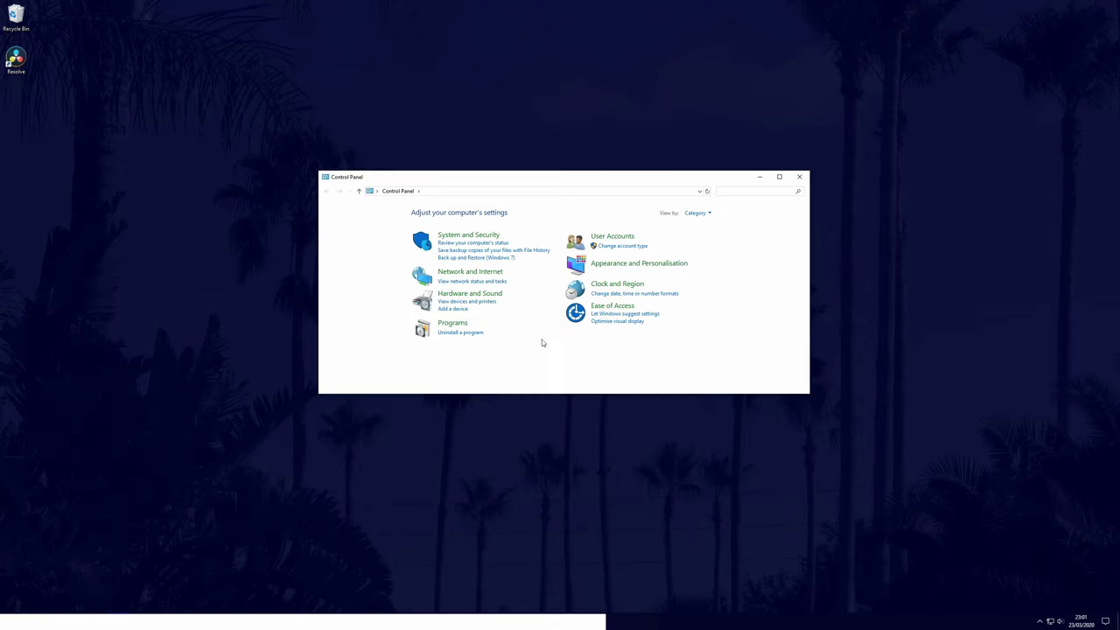
pyautogui.click(453, 324)
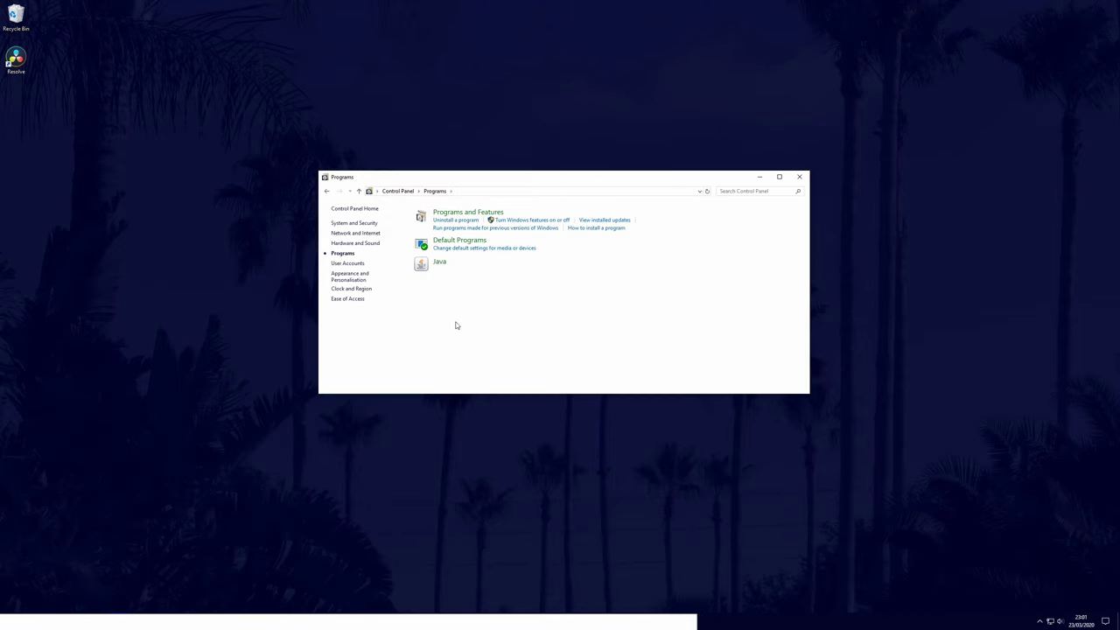
pyautogui.click(594, 221)
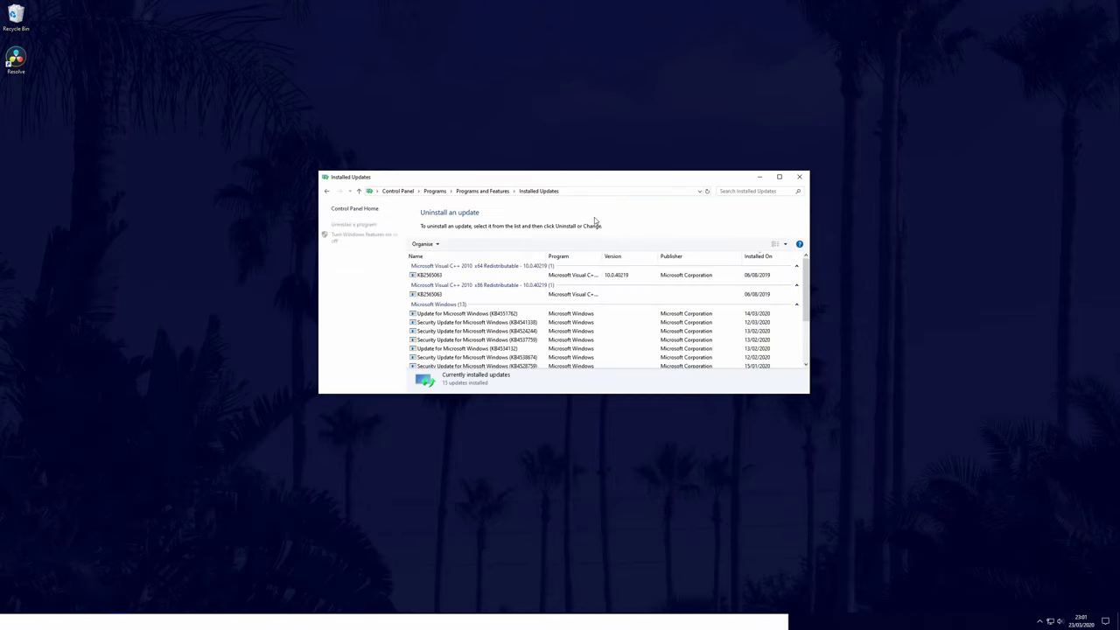
pyautogui.rightClick(471, 315)
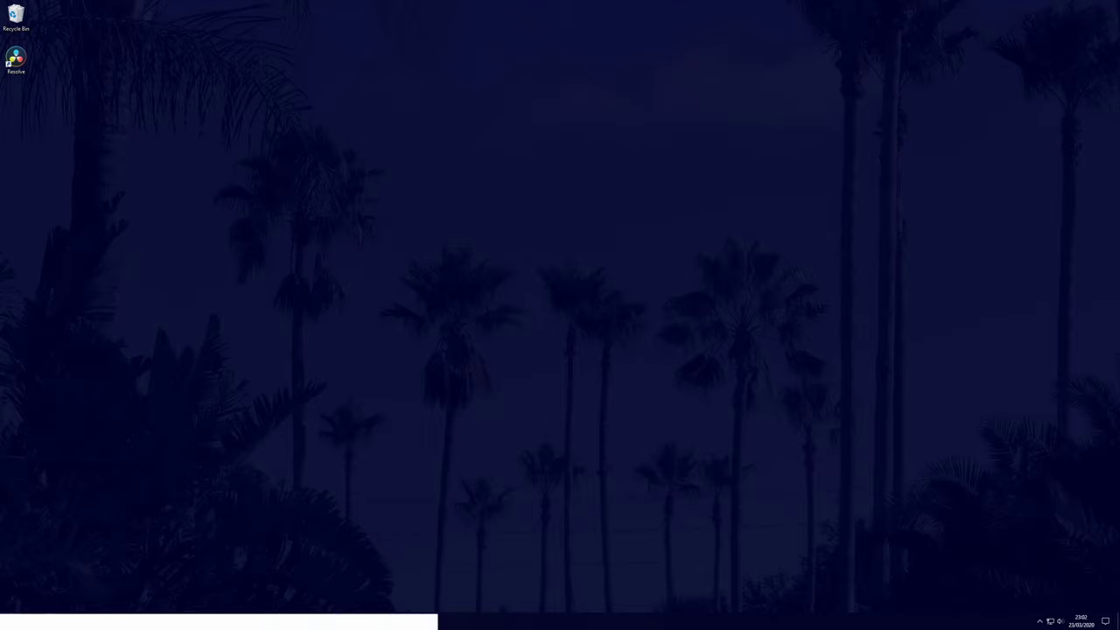
# Launch System Restore from the Recovery page found by searching 'rec'
pyautogui.press('super')
pyautogui.write('rec')
pyautogui.click(127, 379)
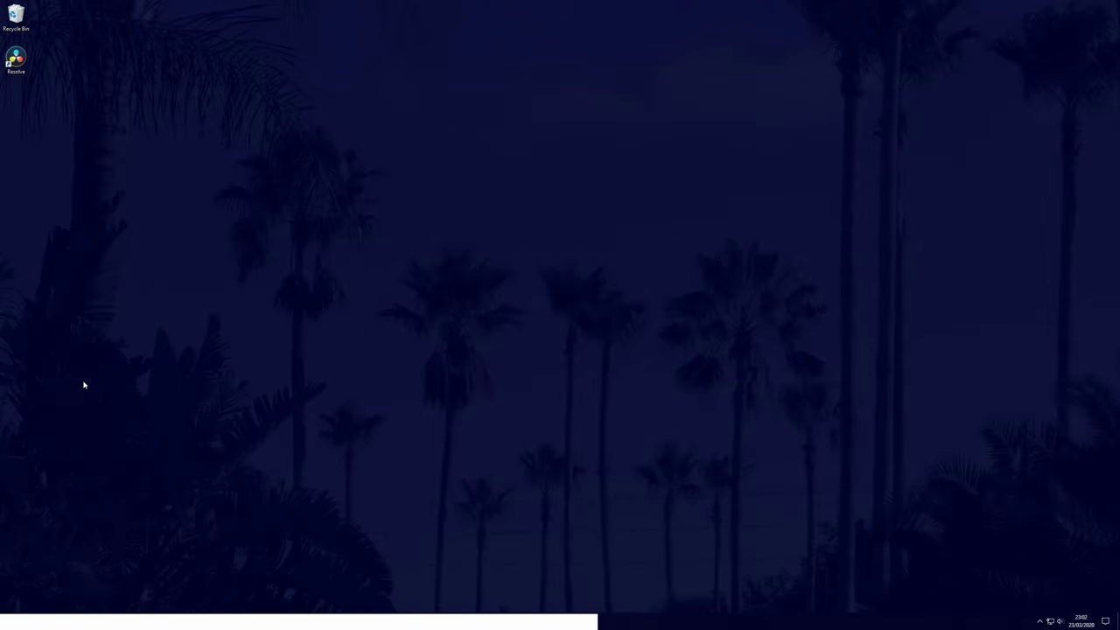
pyautogui.click(448, 250)
pyautogui.click(448, 254)
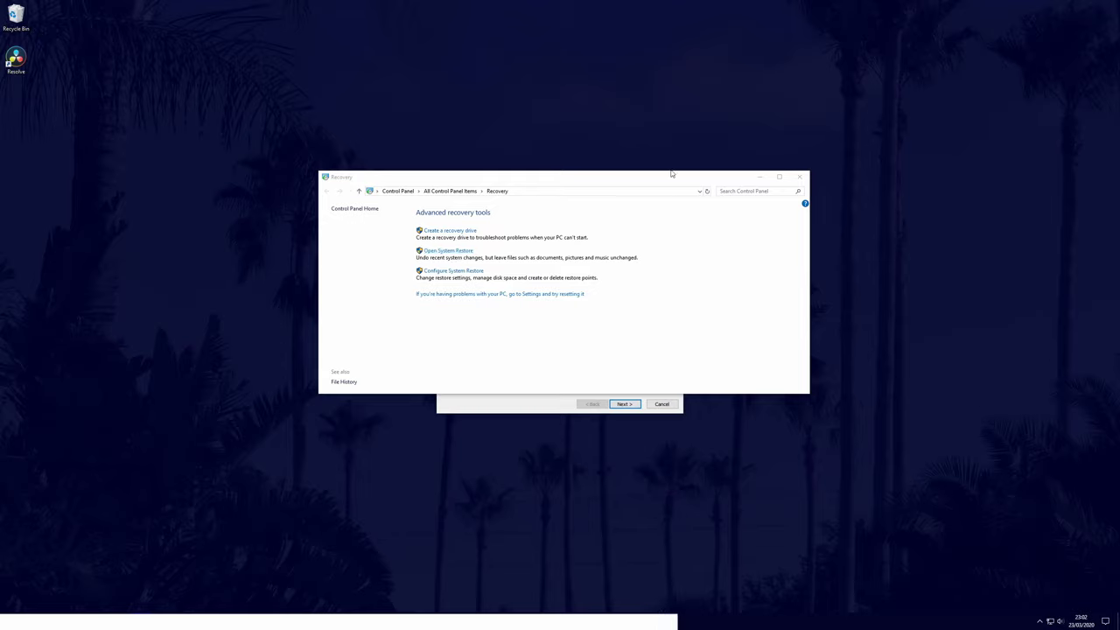
pyautogui.click(761, 176)
pyautogui.moveTo(608, 225); pyautogui.dragTo(621, 205)
# Select the 20/03/2020 14:27:42 automatic restore point and continue to confirmation
pyautogui.click(641, 384)
pyautogui.click(572, 271)
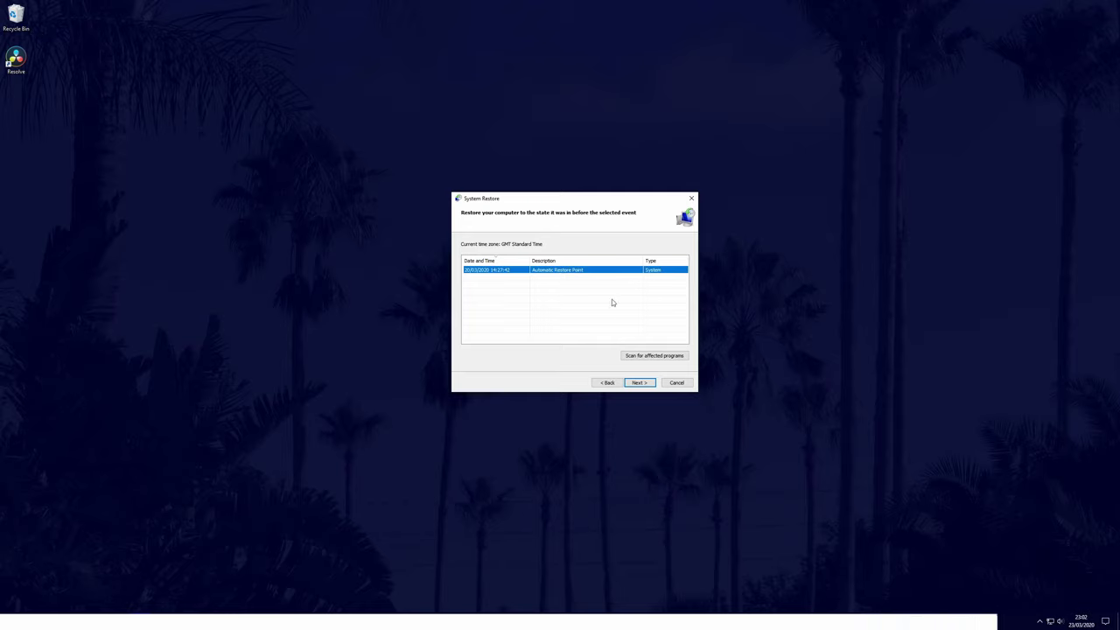
pyautogui.click(639, 383)
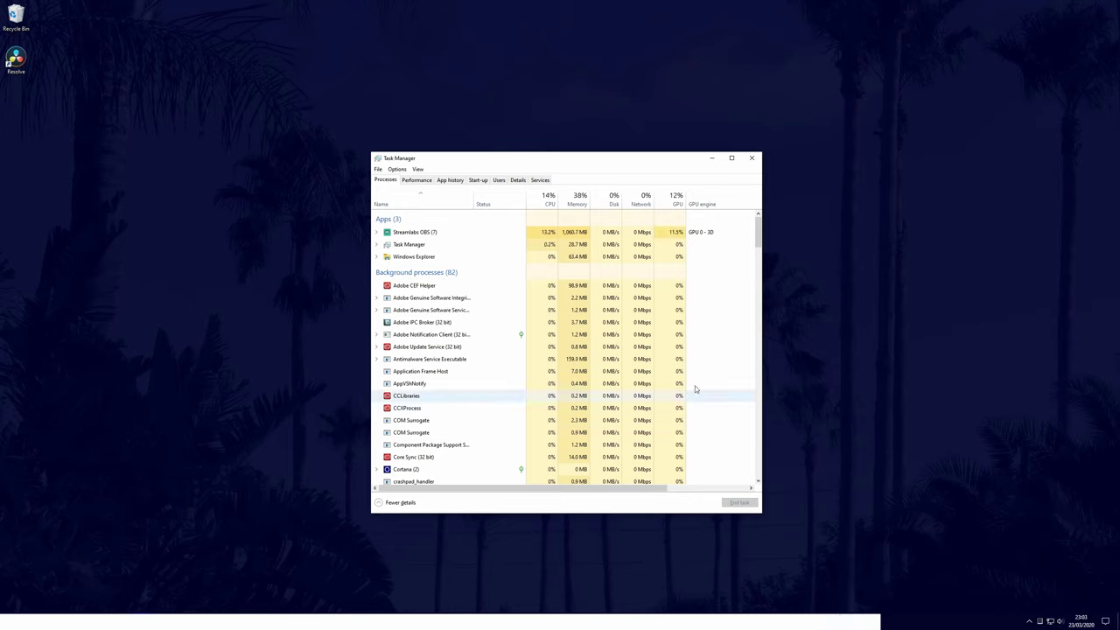
# Bring up the action menu for the Windows Explorer process in Task Manager
pyautogui.rightClick(425, 257)
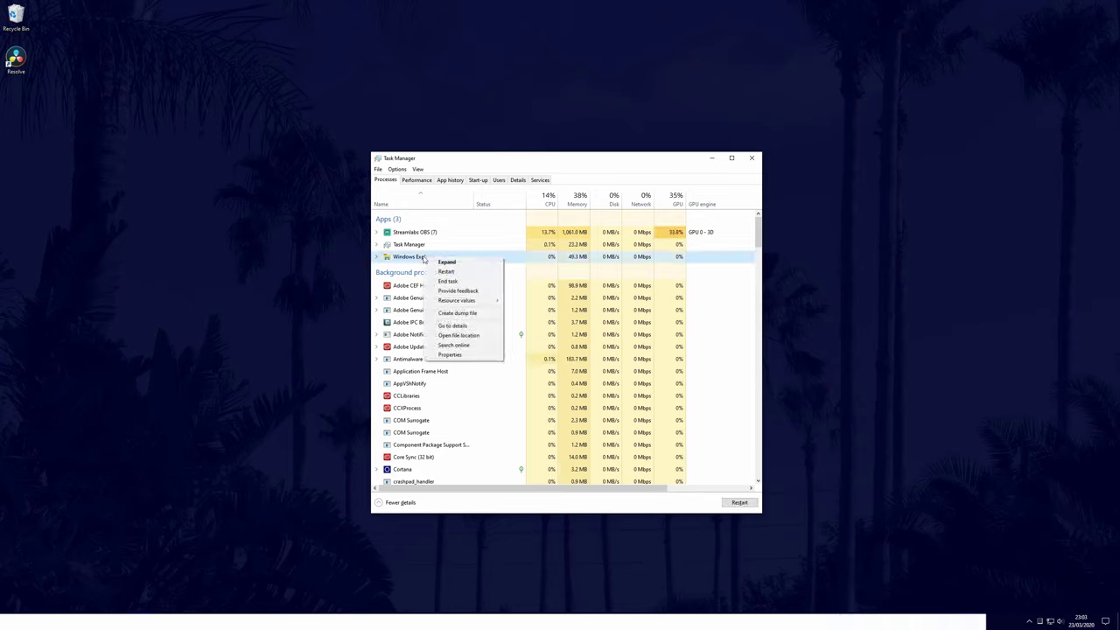